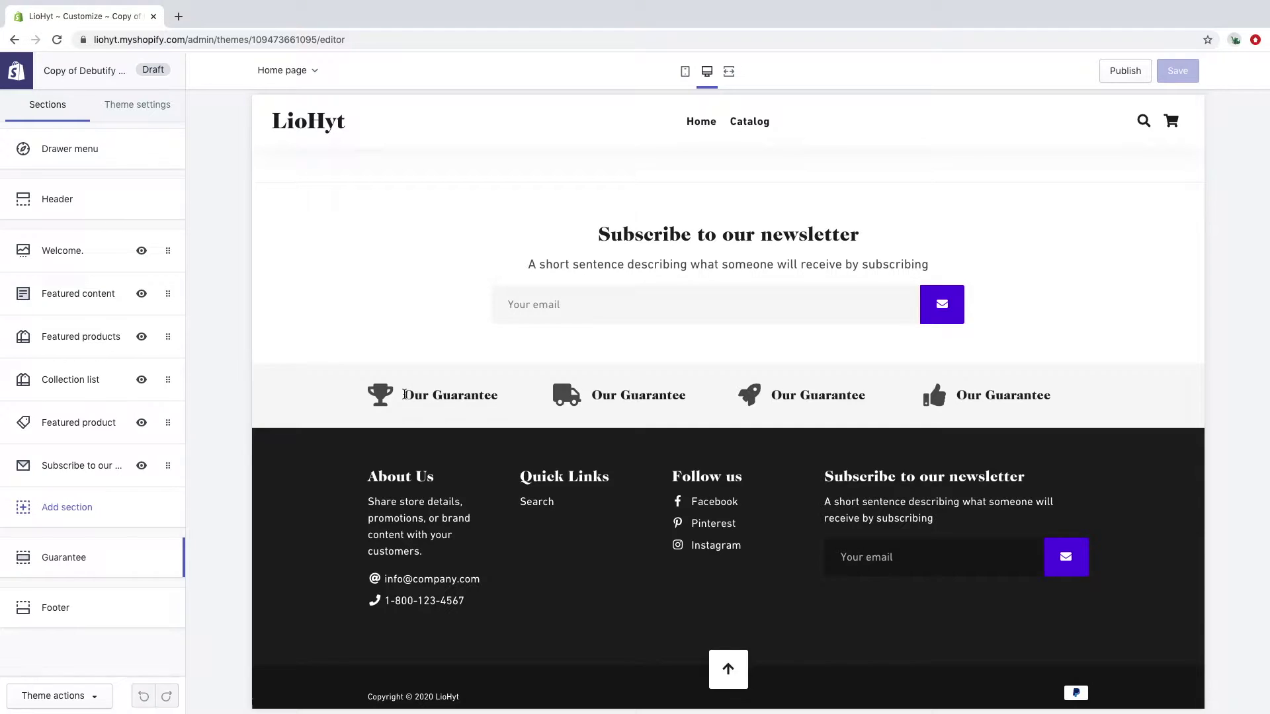
Step: Open the Guarantee section's settings and expand the first Our Guarantee block
{"action": "left_click_drag", "start_coordinate": [404, 393], "coordinate": [455, 395]}
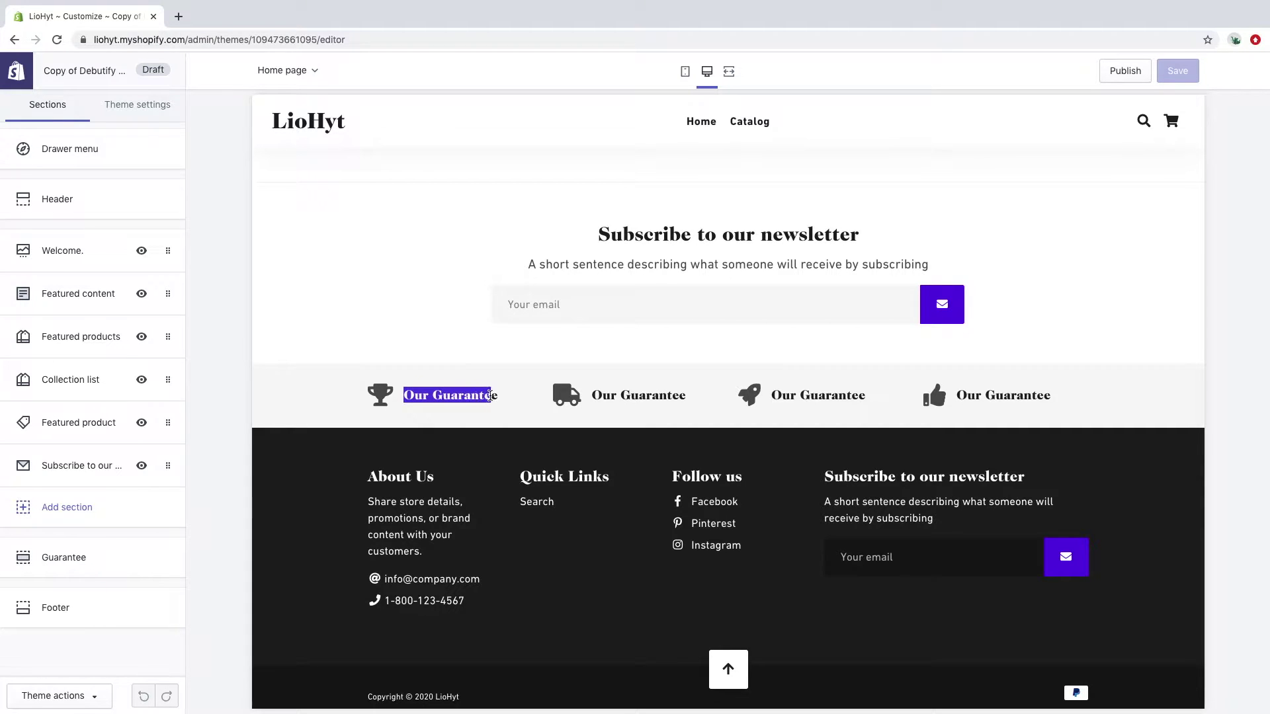
{"action": "left_click_drag", "start_coordinate": [455, 395], "coordinate": [1054, 398]}
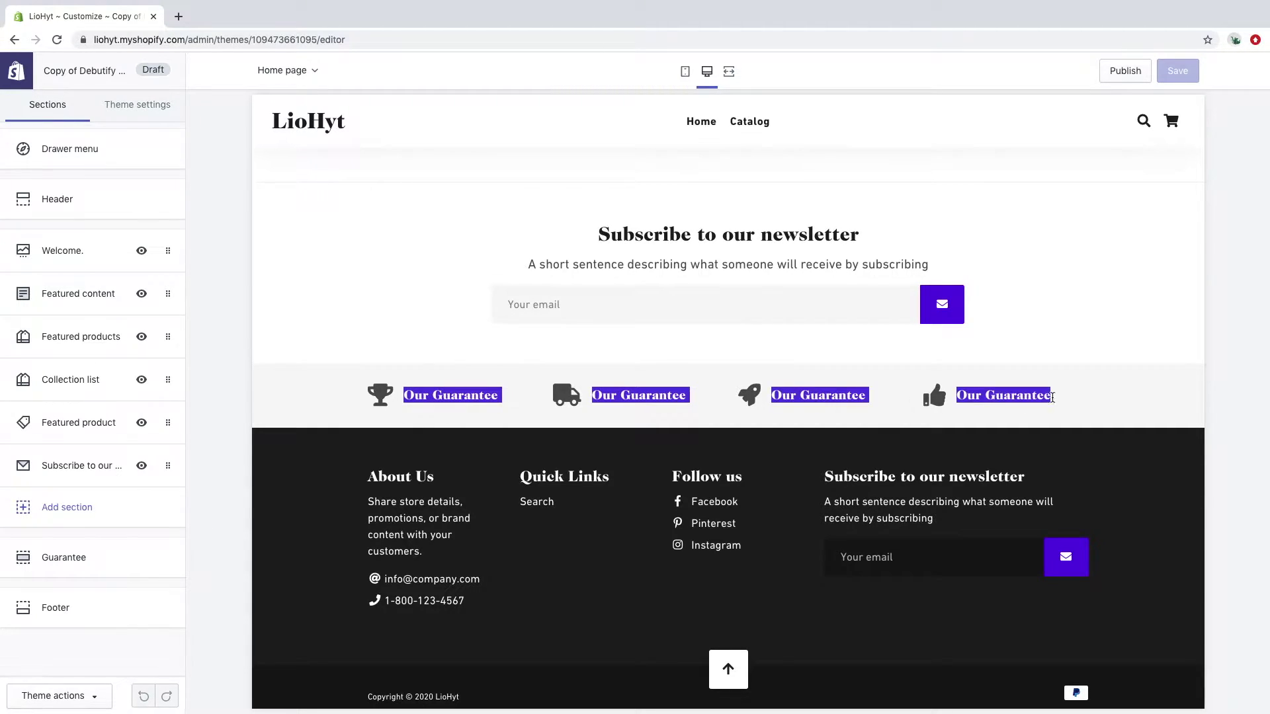
{"action": "left_click", "coordinate": [328, 351]}
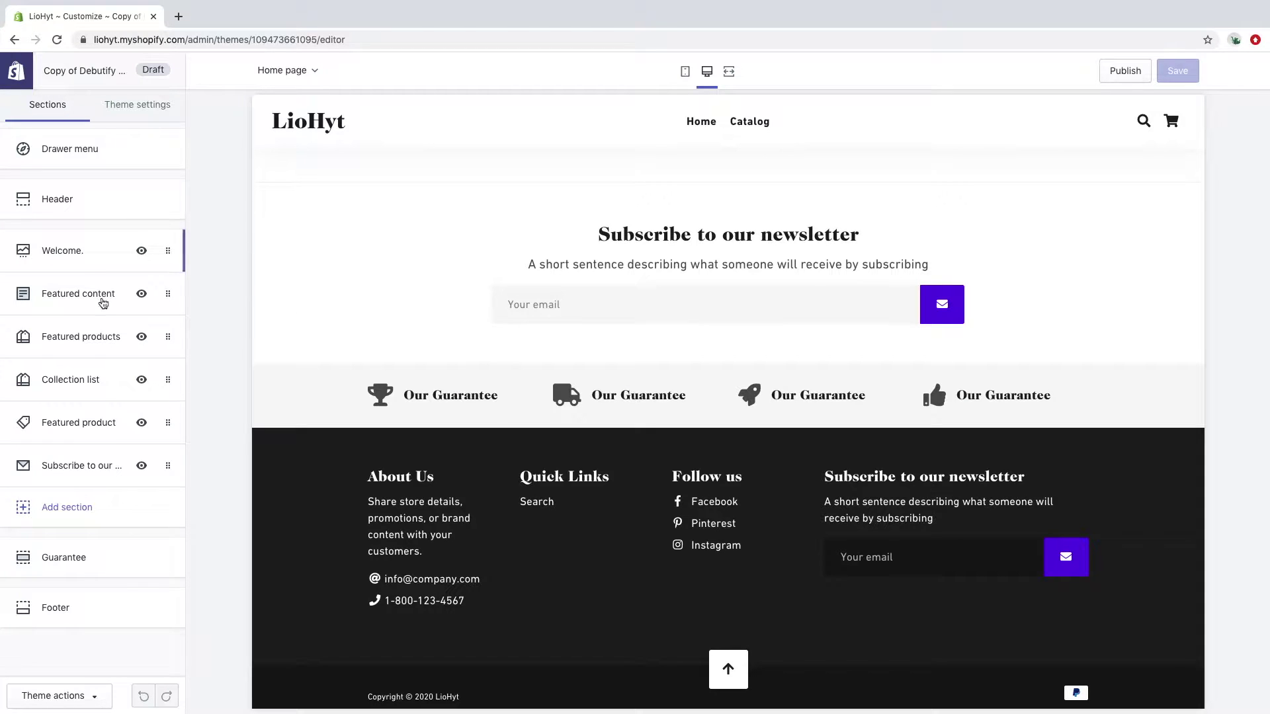
{"action": "left_click", "coordinate": [73, 556]}
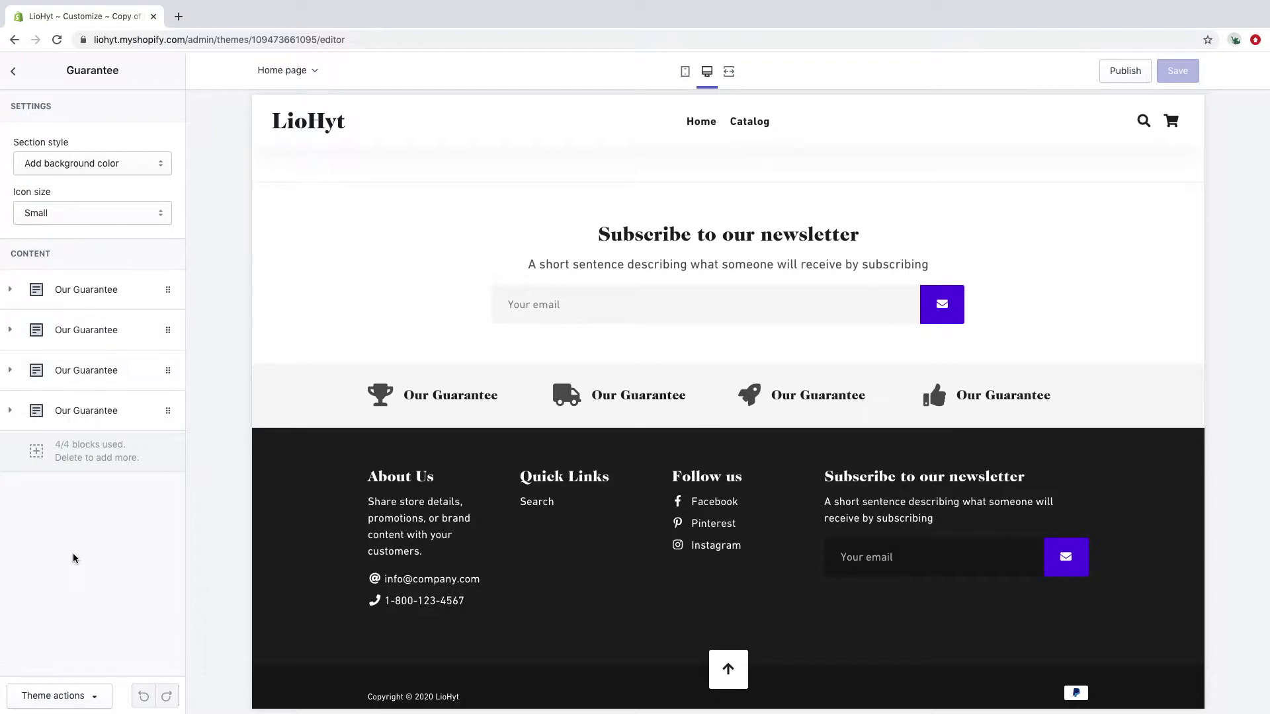
{"action": "left_click", "coordinate": [18, 293]}
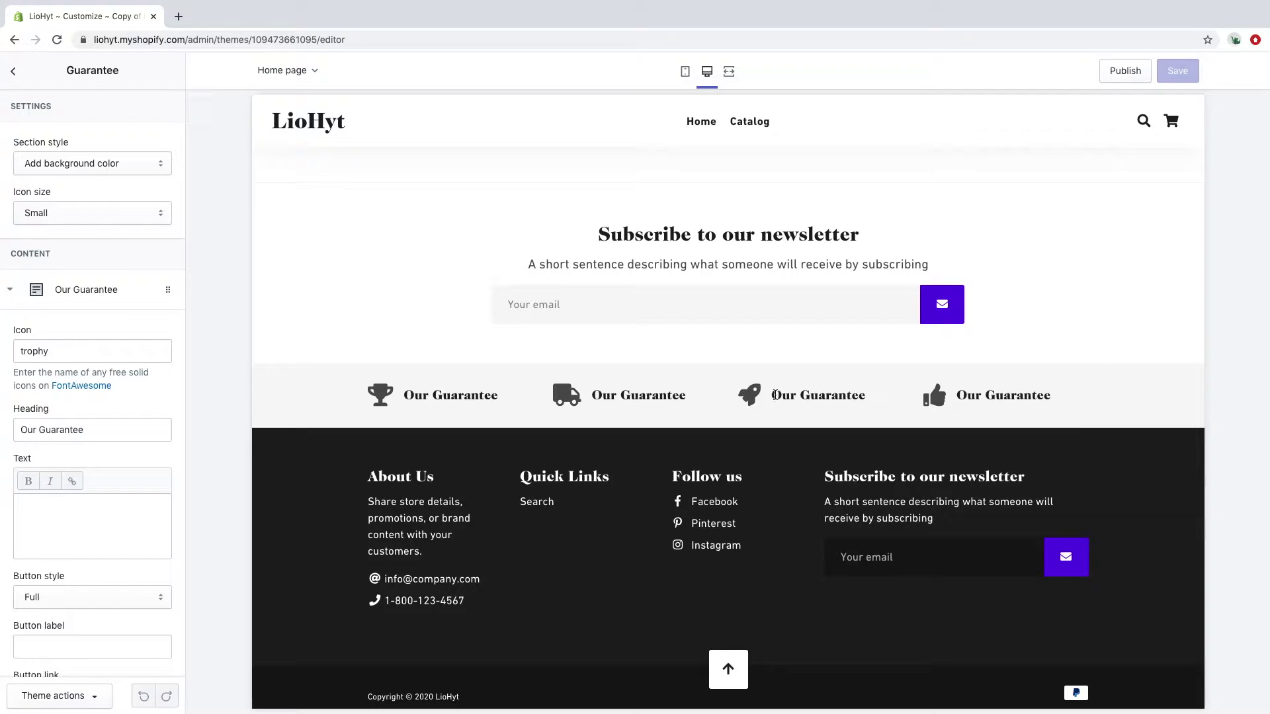
Step: Re-expand the first Our Guarantee block and remove the Solid style filter from the Font Awesome icons
{"action": "left_click", "coordinate": [11, 289]}
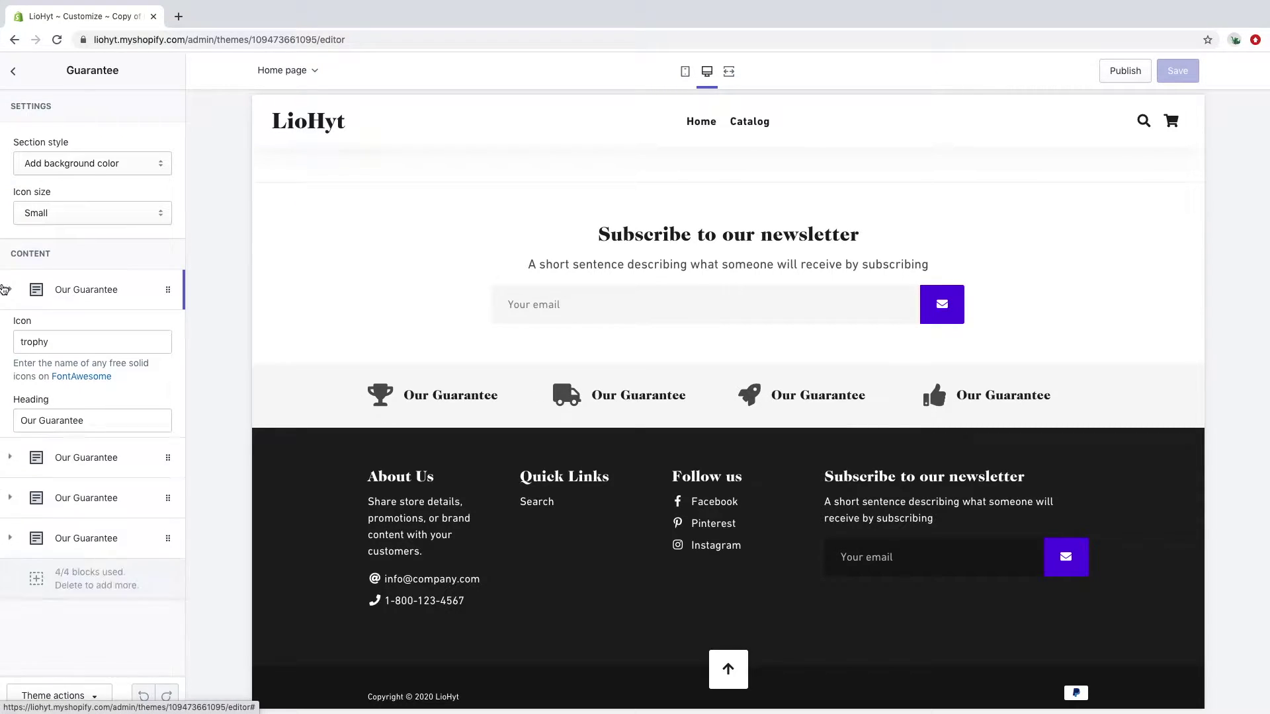
{"action": "left_click", "coordinate": [53, 292]}
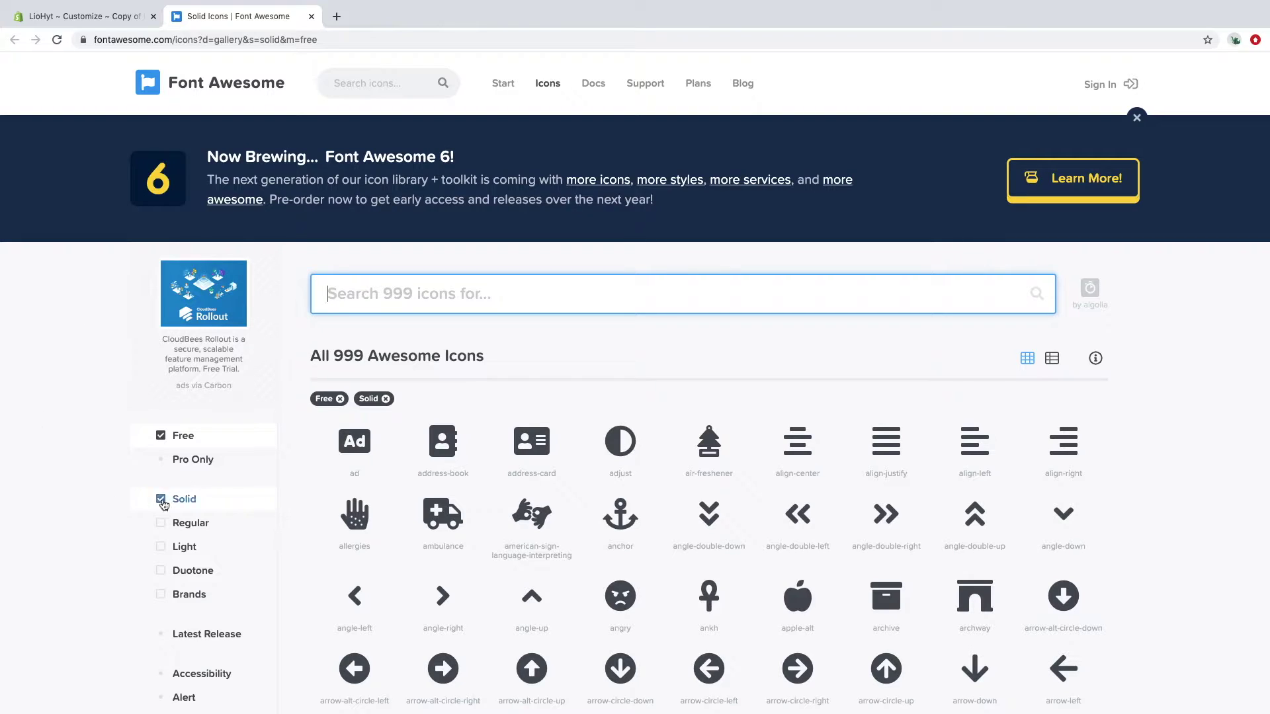
{"action": "left_click", "coordinate": [155, 503]}
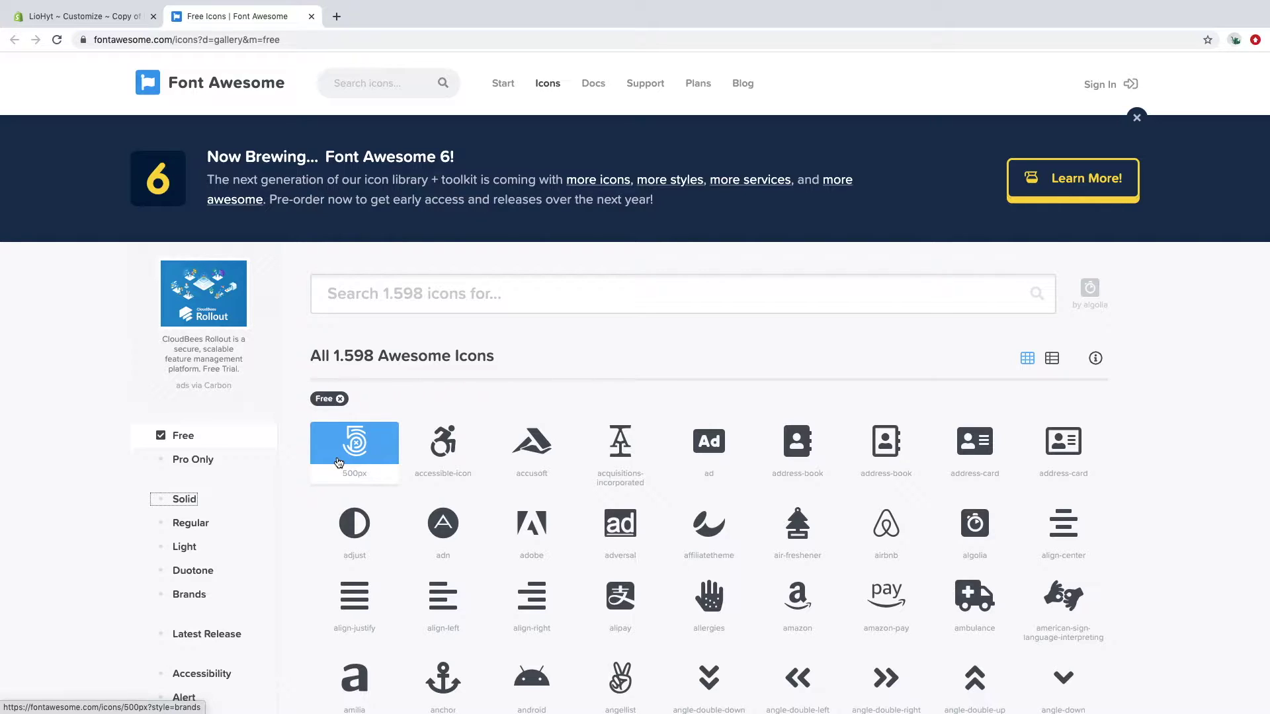
Step: Search Font Awesome for 'money' and open the money-bill-alt icon page
{"action": "left_click", "coordinate": [400, 292]}
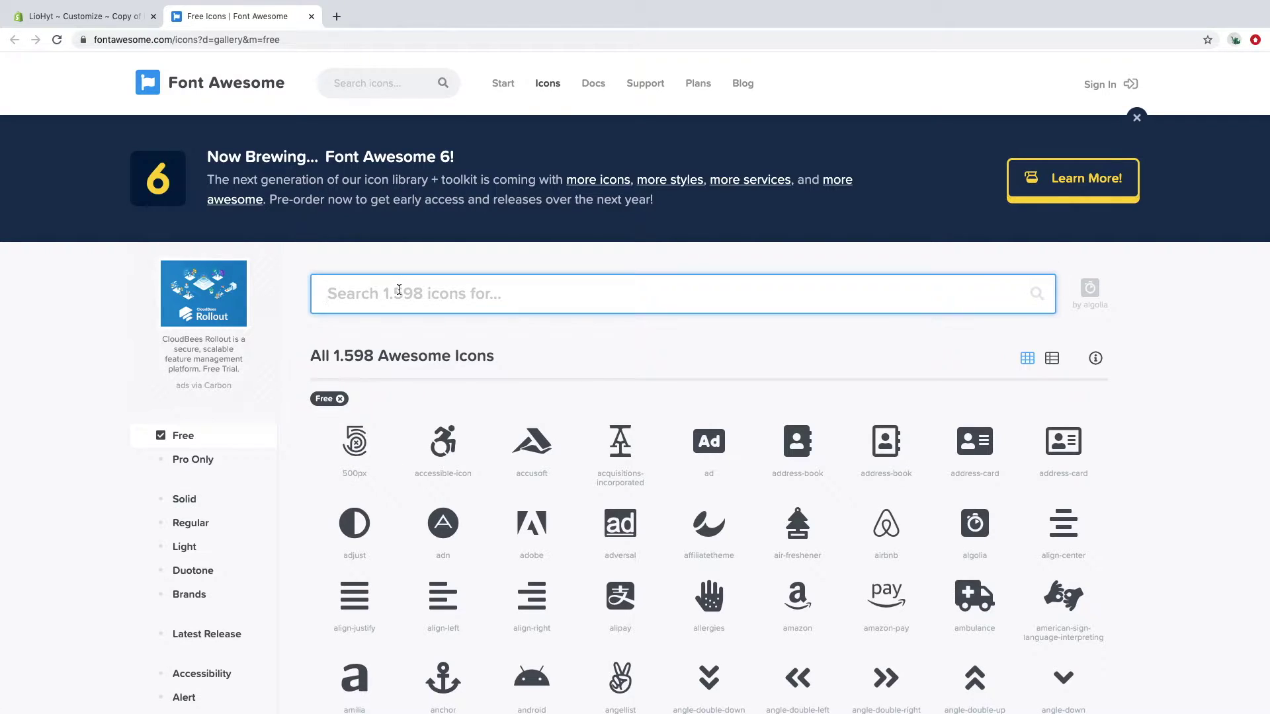
{"action": "type", "text": "mon"}
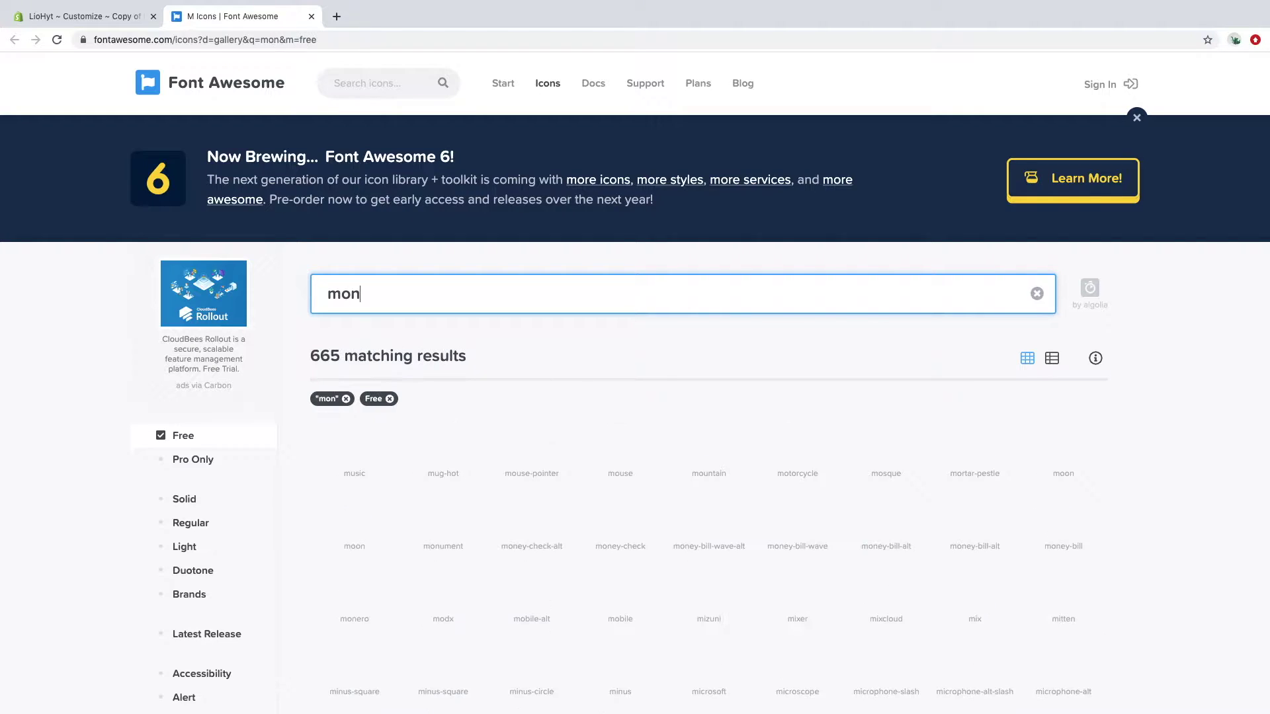
{"action": "type", "text": "ey"}
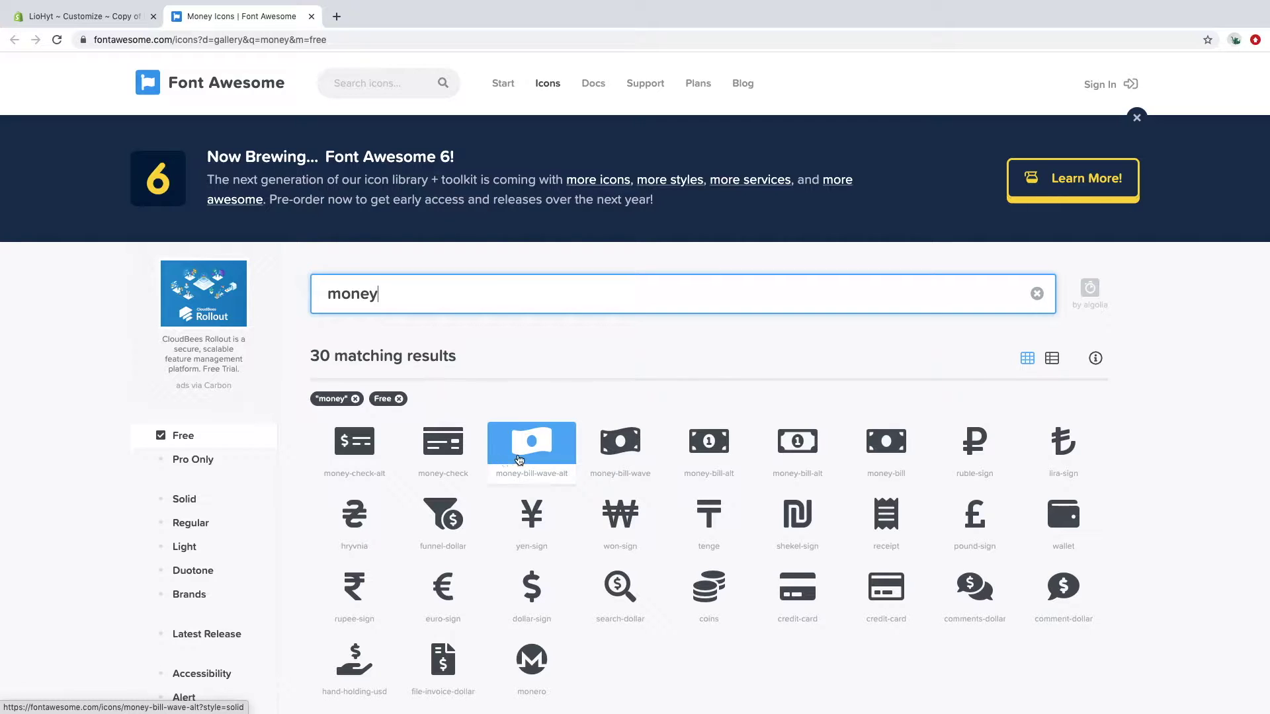
{"action": "left_click", "coordinate": [695, 448]}
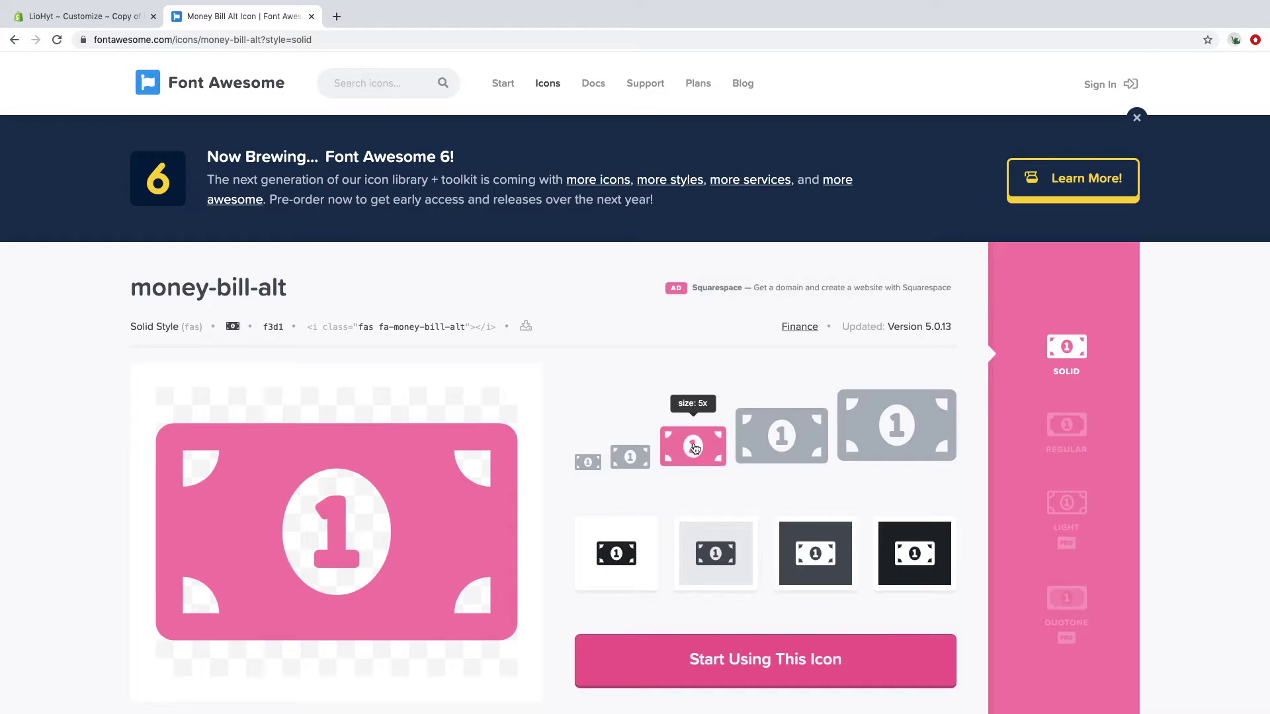
{"action": "scroll", "coordinate": [517, 327], "scroll_direction": "down", "scroll_amount": 1}
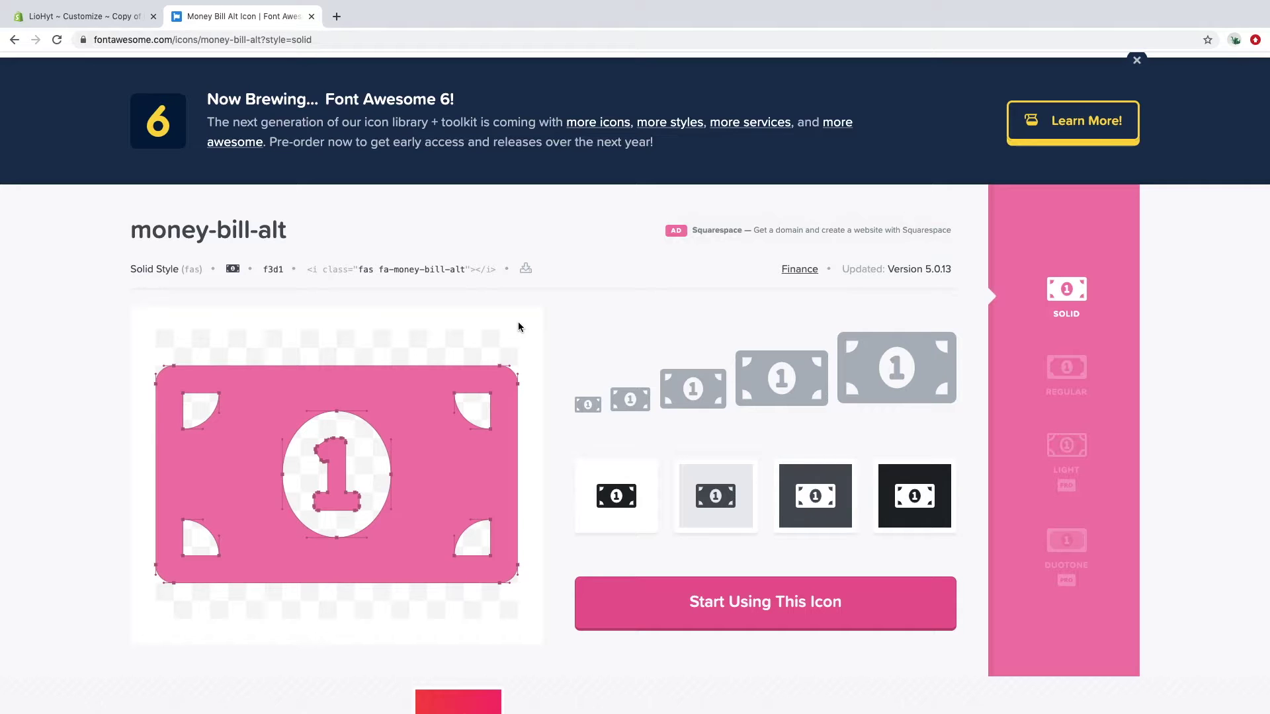
Step: Copy the class name 'fas fa-money-bill-alt' from the icon's HTML snippet
{"action": "left_click", "coordinate": [719, 602]}
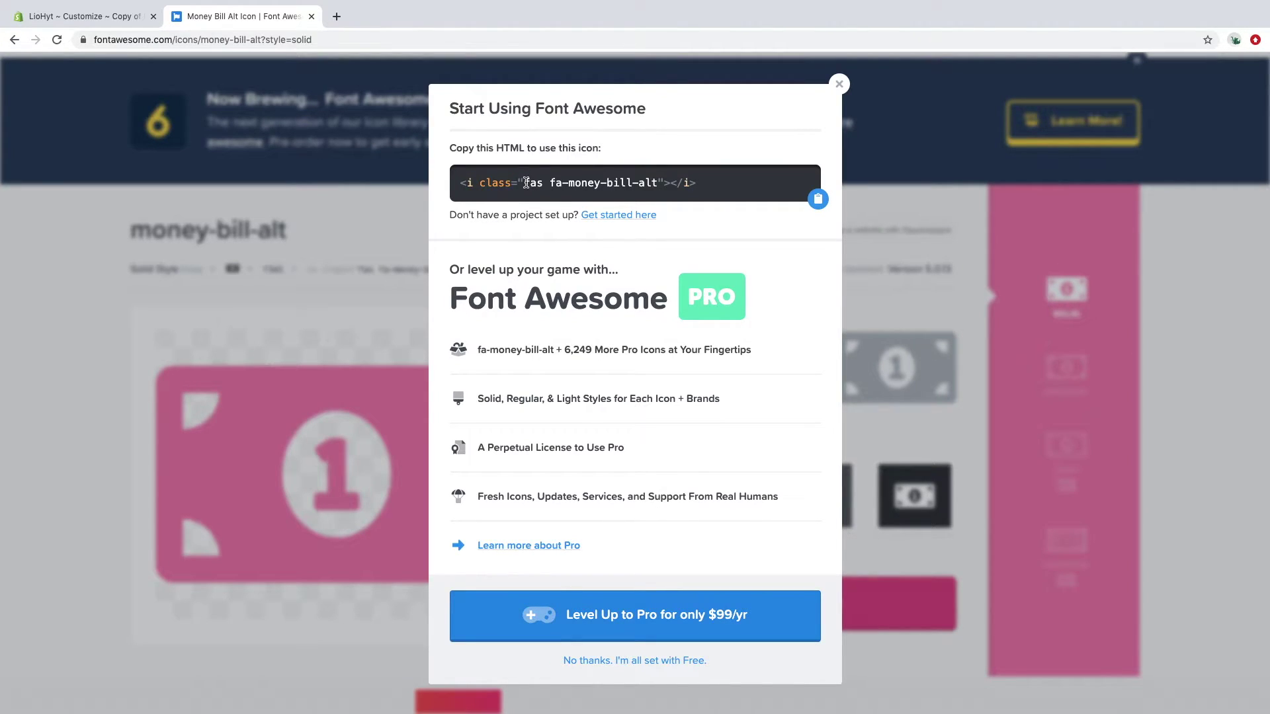
{"action": "left_click_drag", "start_coordinate": [519, 183], "coordinate": [663, 182]}
{"action": "left_click", "coordinate": [662, 183]}
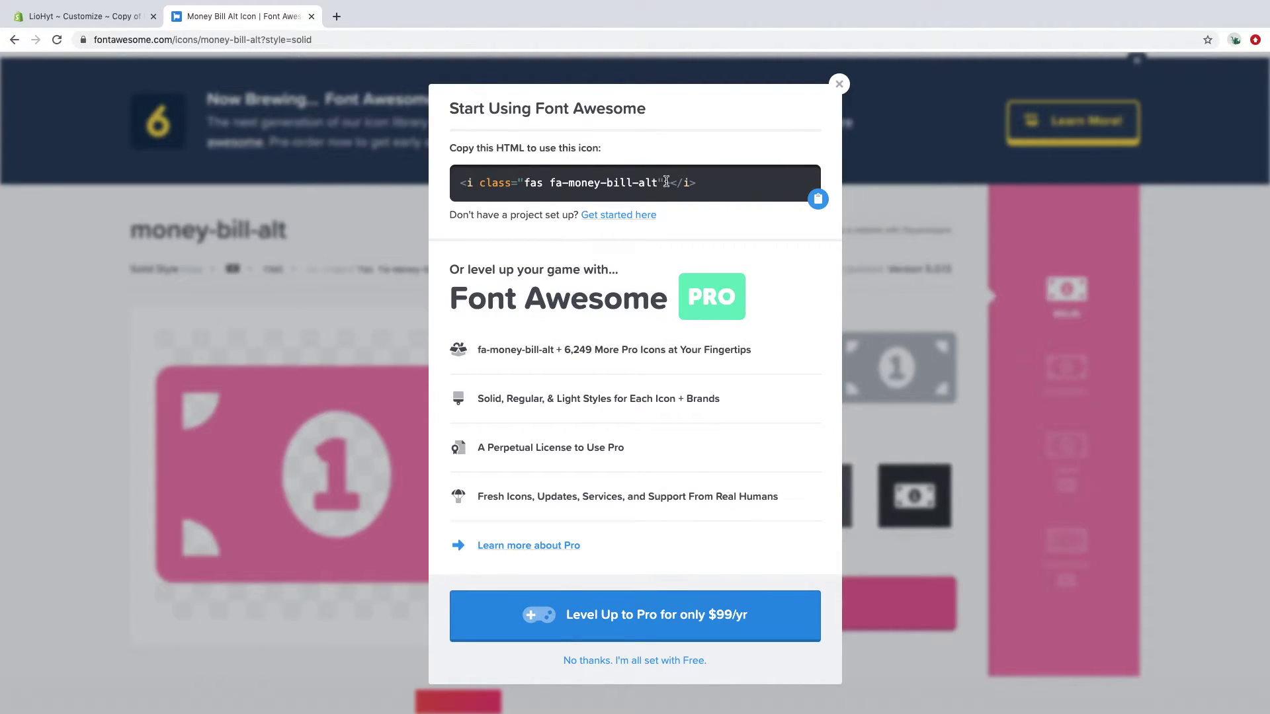
{"action": "double_click", "coordinate": [529, 182]}
{"action": "left_click_drag", "start_coordinate": [527, 183], "coordinate": [650, 185]}
{"action": "left_click_drag", "start_coordinate": [650, 185], "coordinate": [657, 184]}
{"action": "right_click", "coordinate": [643, 184]}
{"action": "left_click", "coordinate": [652, 208]}
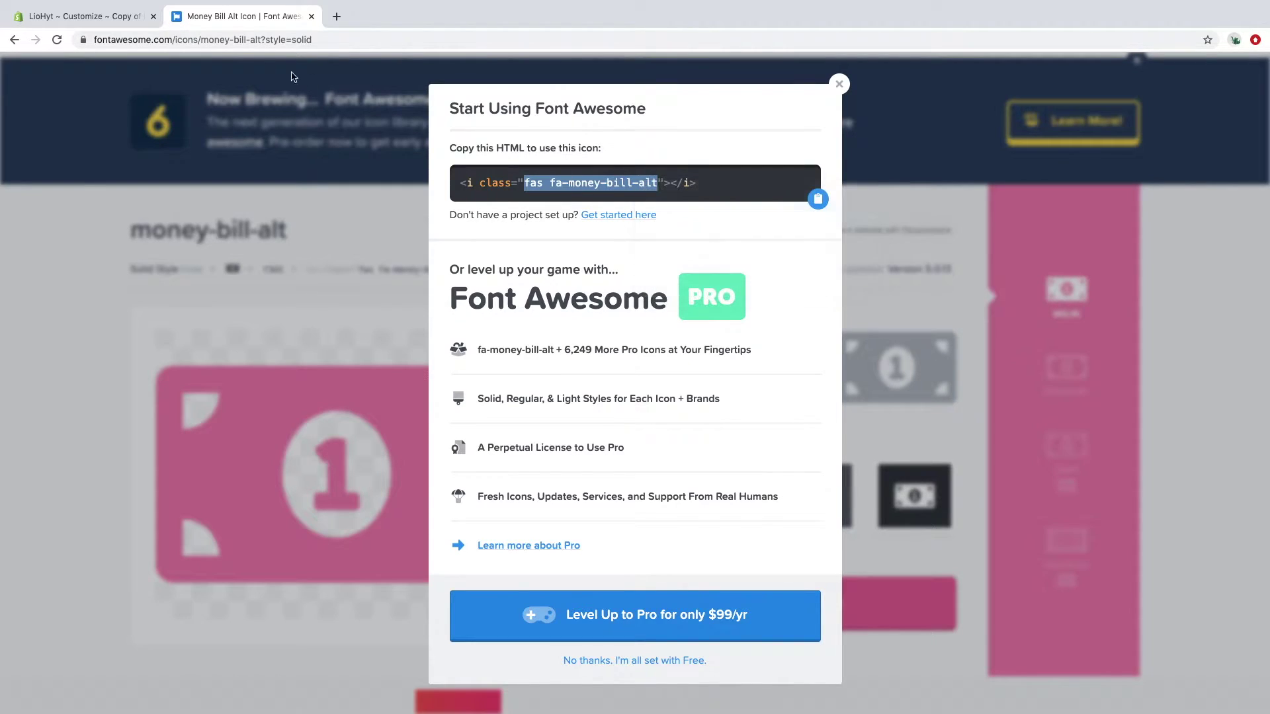
{"action": "left_click", "coordinate": [127, 22]}
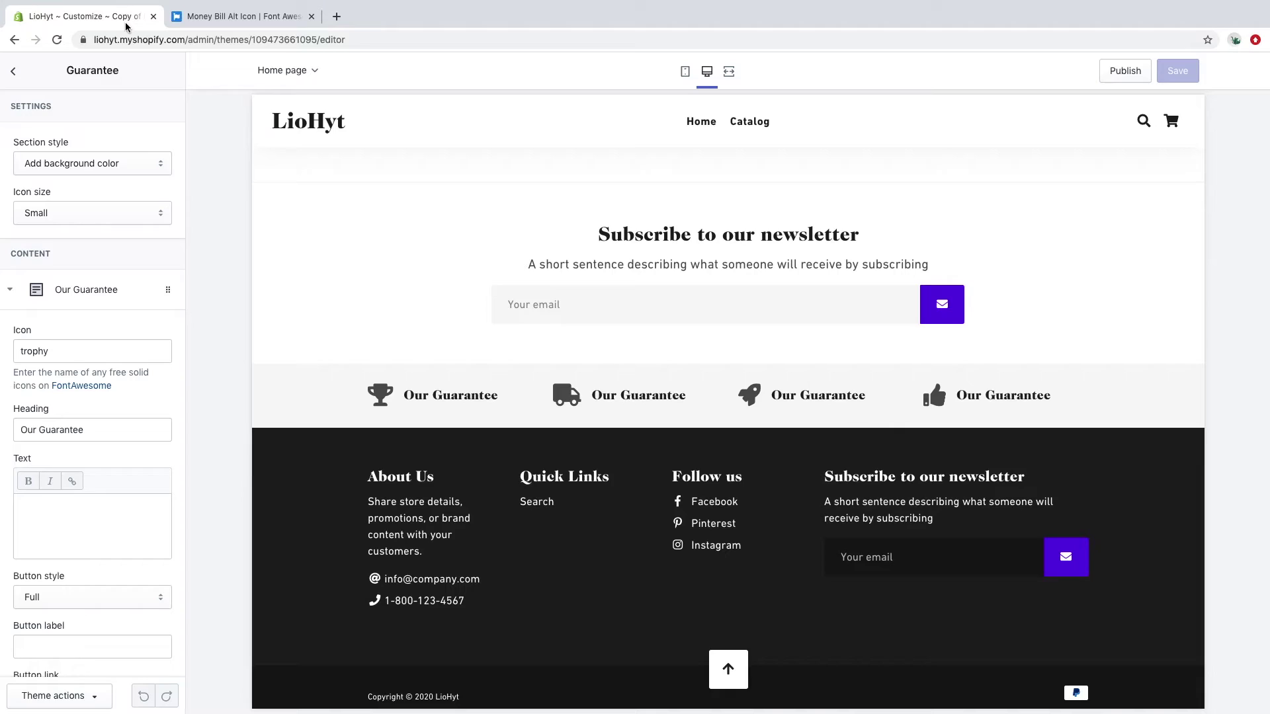
Step: Replace the Icon value 'trophy' with the pasted 'fas fa-money-bill-alt'
{"action": "double_click", "coordinate": [63, 351]}
{"action": "key", "text": "BackSpace"}
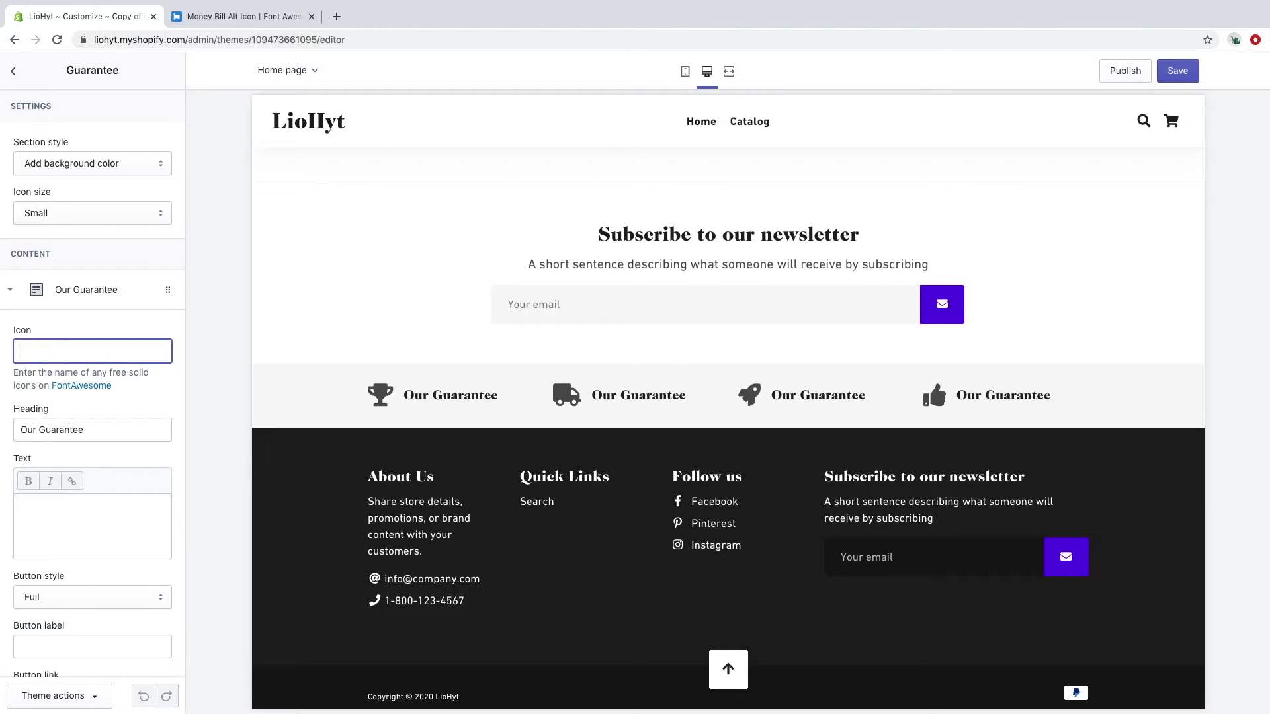
{"action": "key", "text": "ctrl+v"}
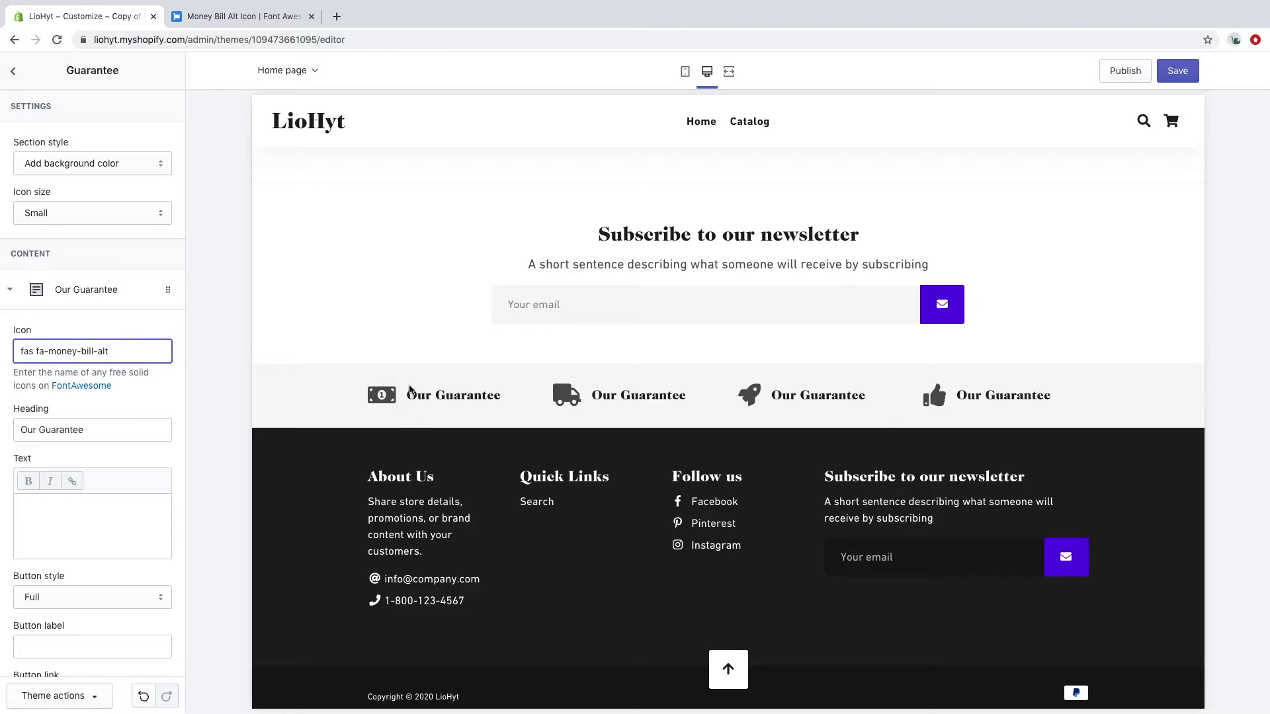
Step: Change the heading from 'Our Guarantee' to '30 Days Money Back'
{"action": "double_click", "coordinate": [95, 426]}
{"action": "triple_click", "coordinate": [95, 427]}
{"action": "key", "text": "BackSpace"}
{"action": "type", "text": "30 "}
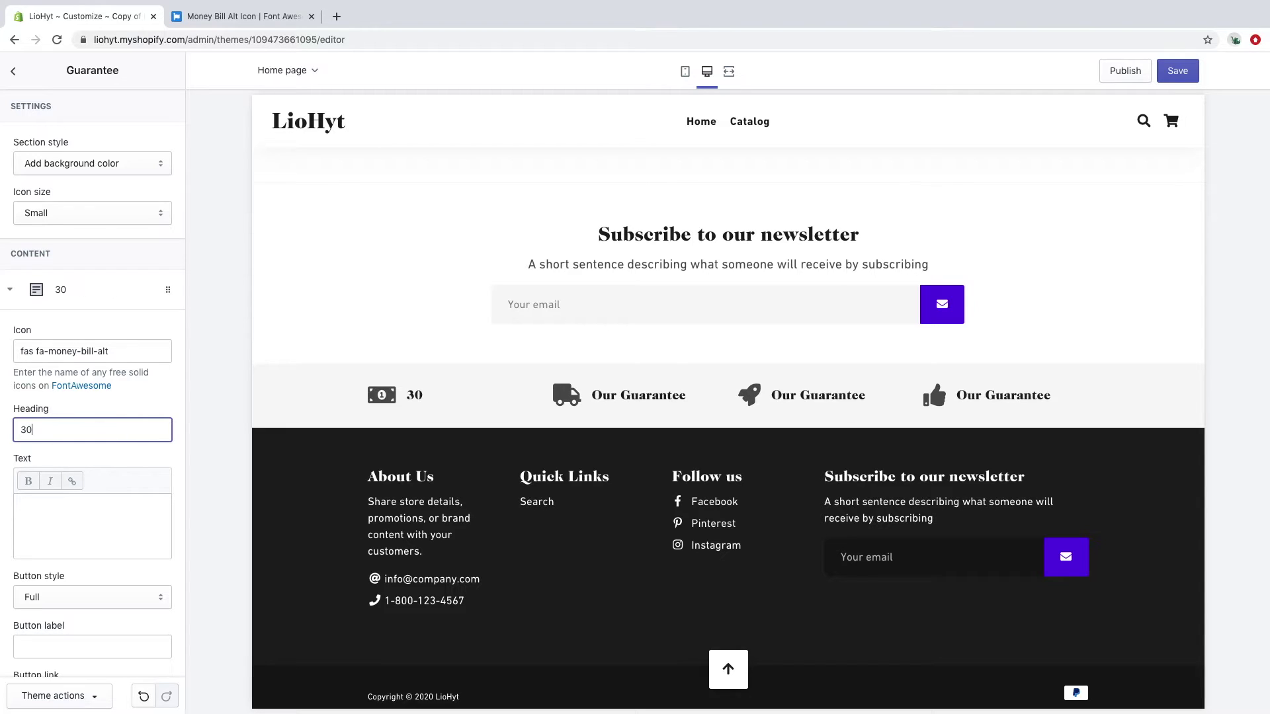
{"action": "type", "text": "Days M"}
{"action": "type", "text": "i"}
{"action": "key", "text": "BackSpace"}
{"action": "type", "text": "one"}
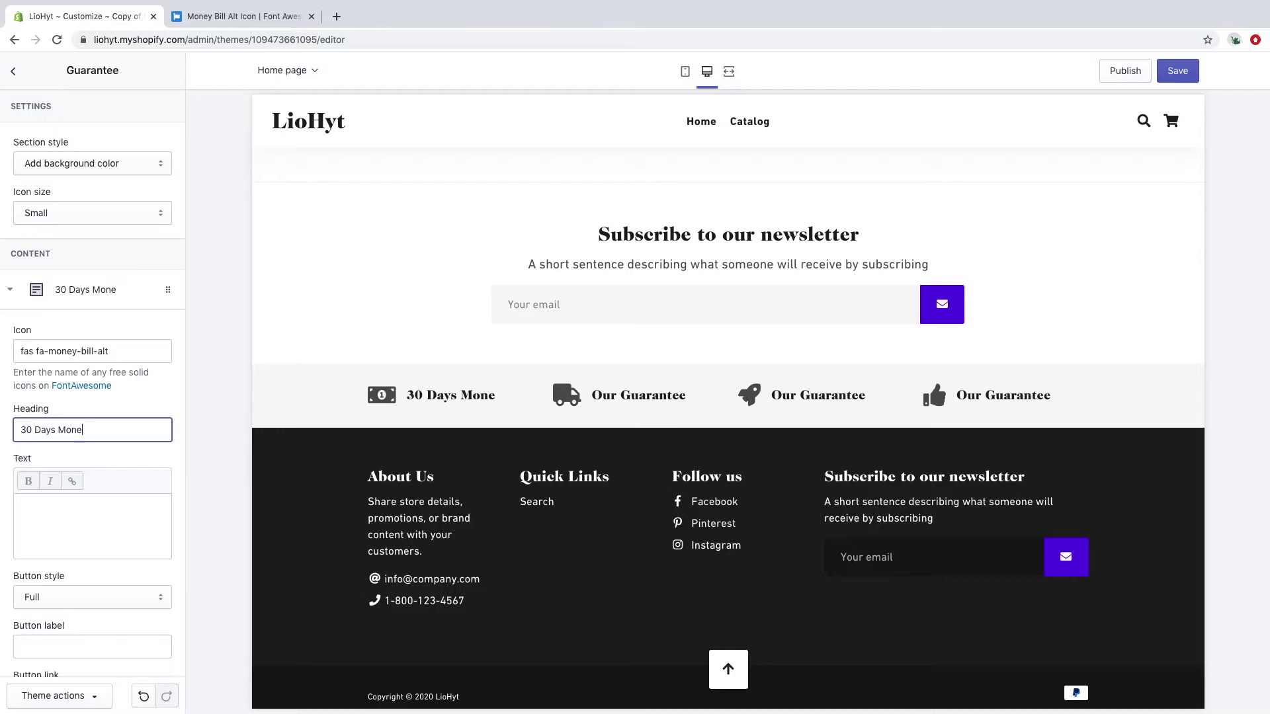
{"action": "type", "text": "y Back"}
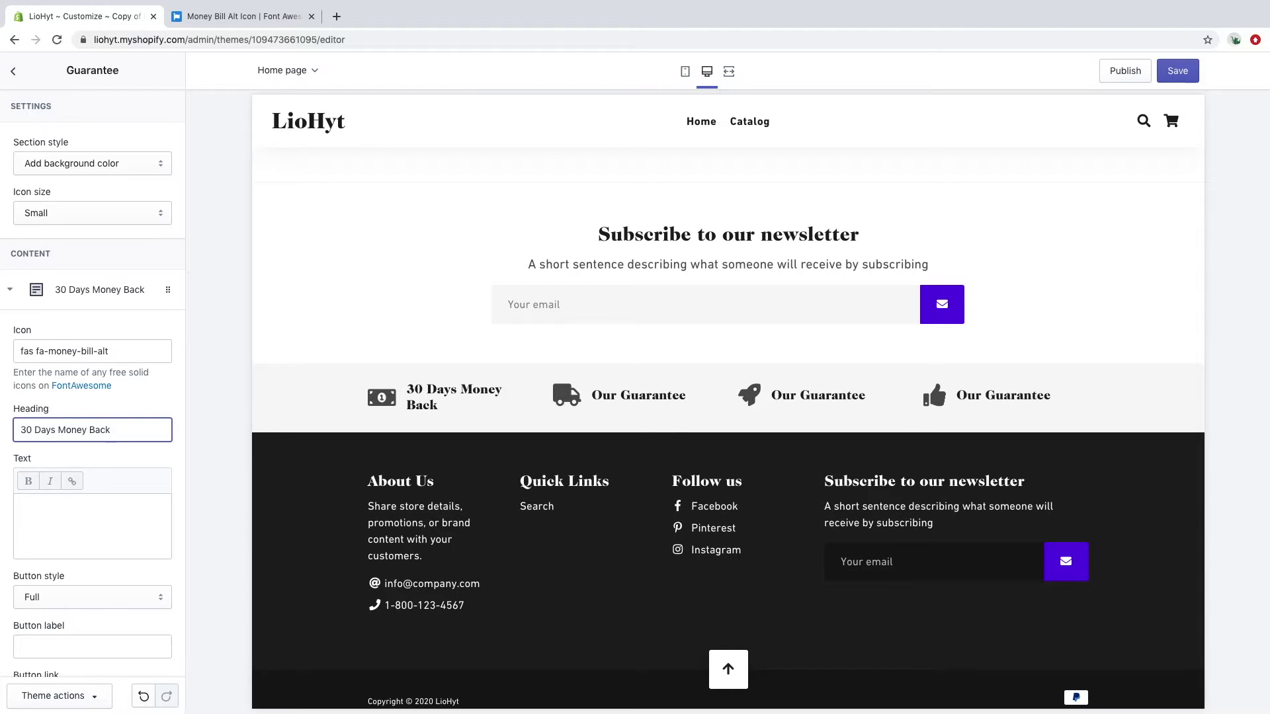
{"action": "scroll", "coordinate": [77, 445], "scroll_direction": "down", "scroll_amount": 5}
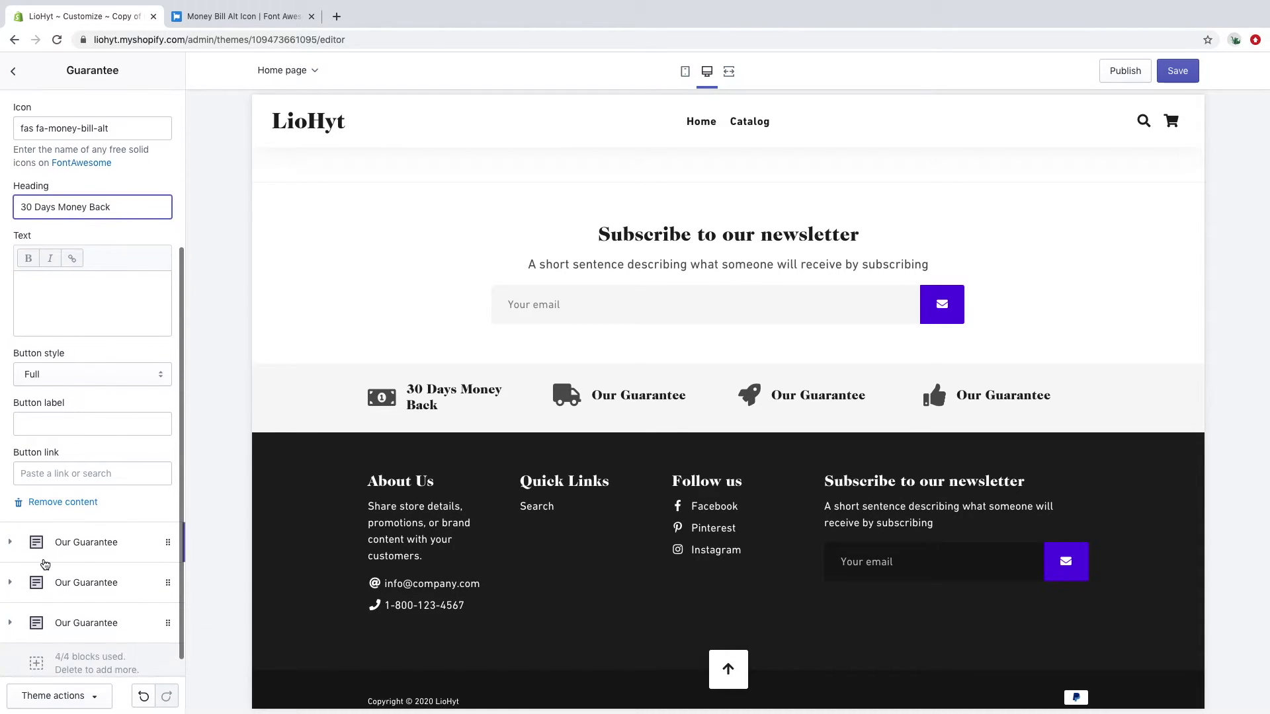
Step: Delete the delivery-truck Our Guarantee block and reopen the 30 Days Money Back block
{"action": "left_click", "coordinate": [14, 551]}
{"action": "left_click", "coordinate": [70, 548]}
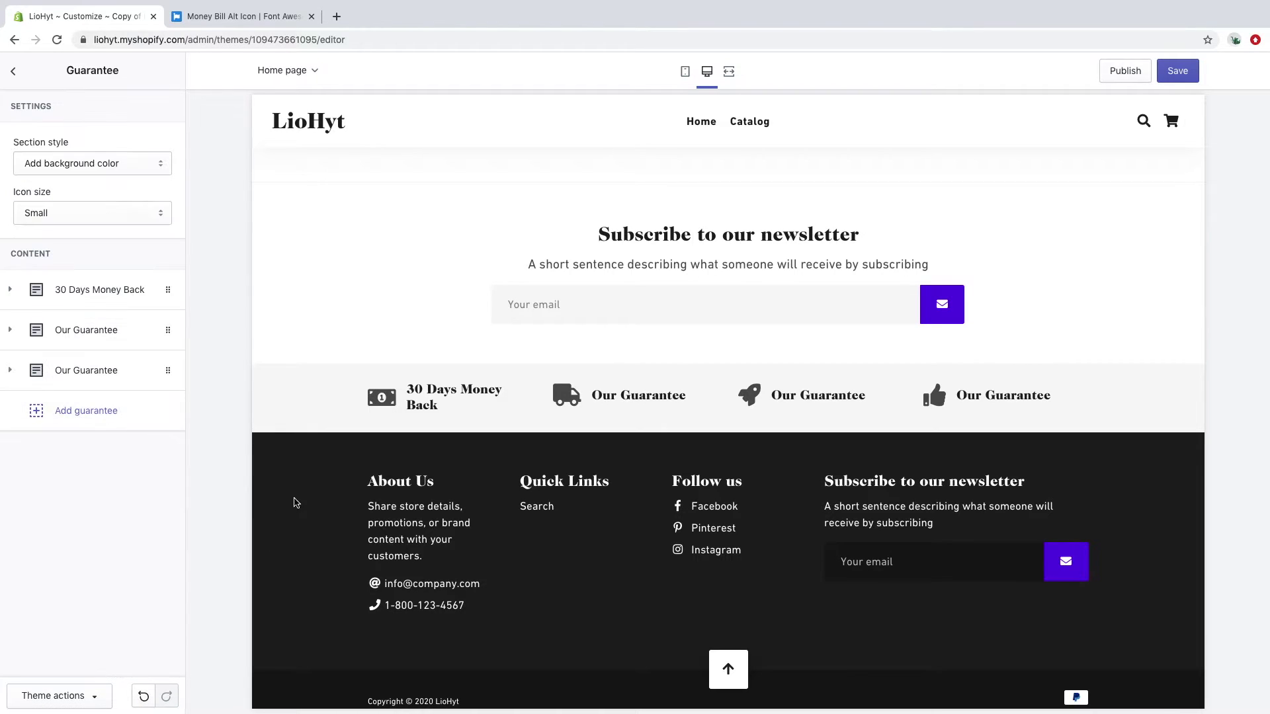
{"action": "mouse_move", "coordinate": [638, 395]}
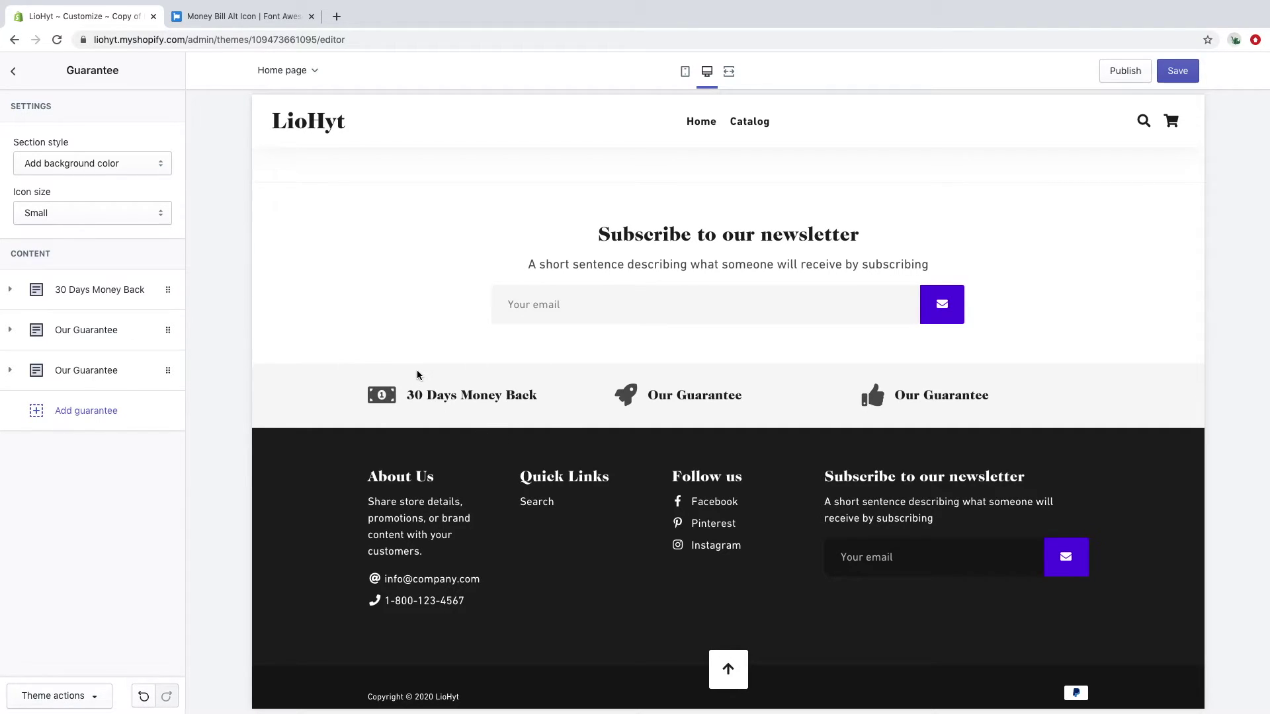
{"action": "left_click", "coordinate": [12, 289]}
{"action": "scroll", "coordinate": [40, 343], "scroll_direction": "down", "scroll_amount": 3}
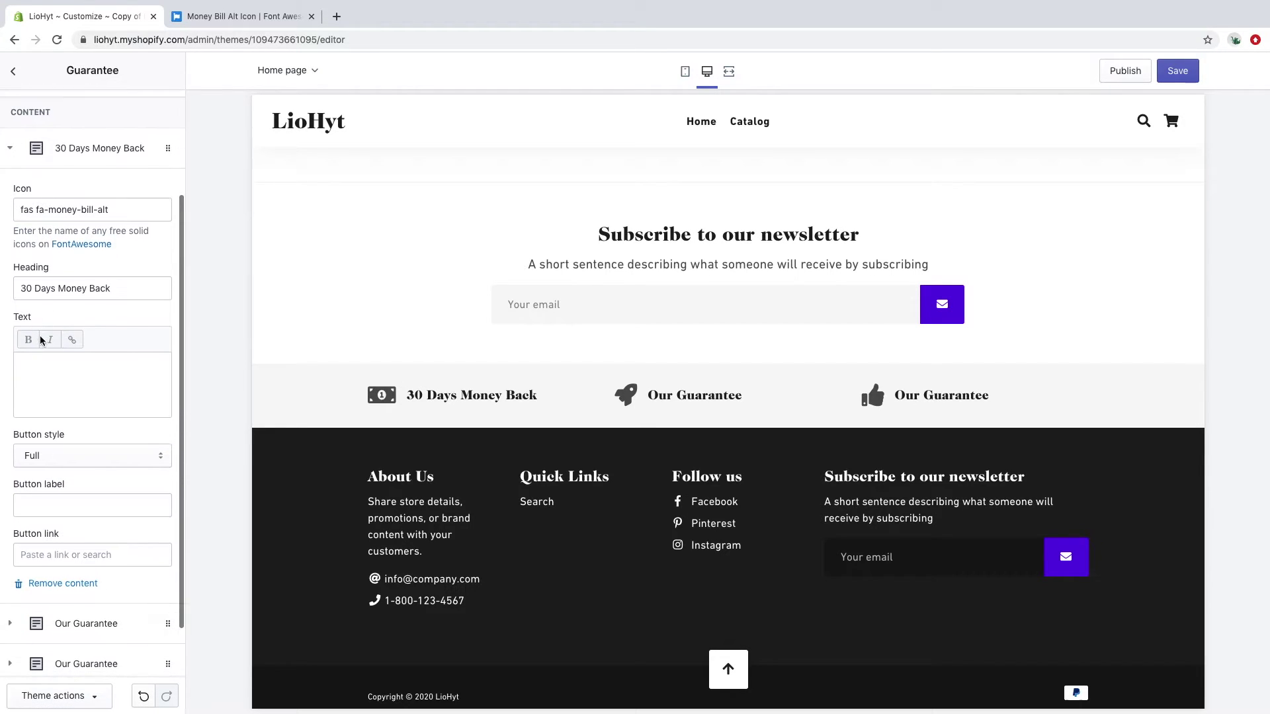
{"action": "left_click", "coordinate": [44, 372]}
{"action": "type", "text": "Test"}
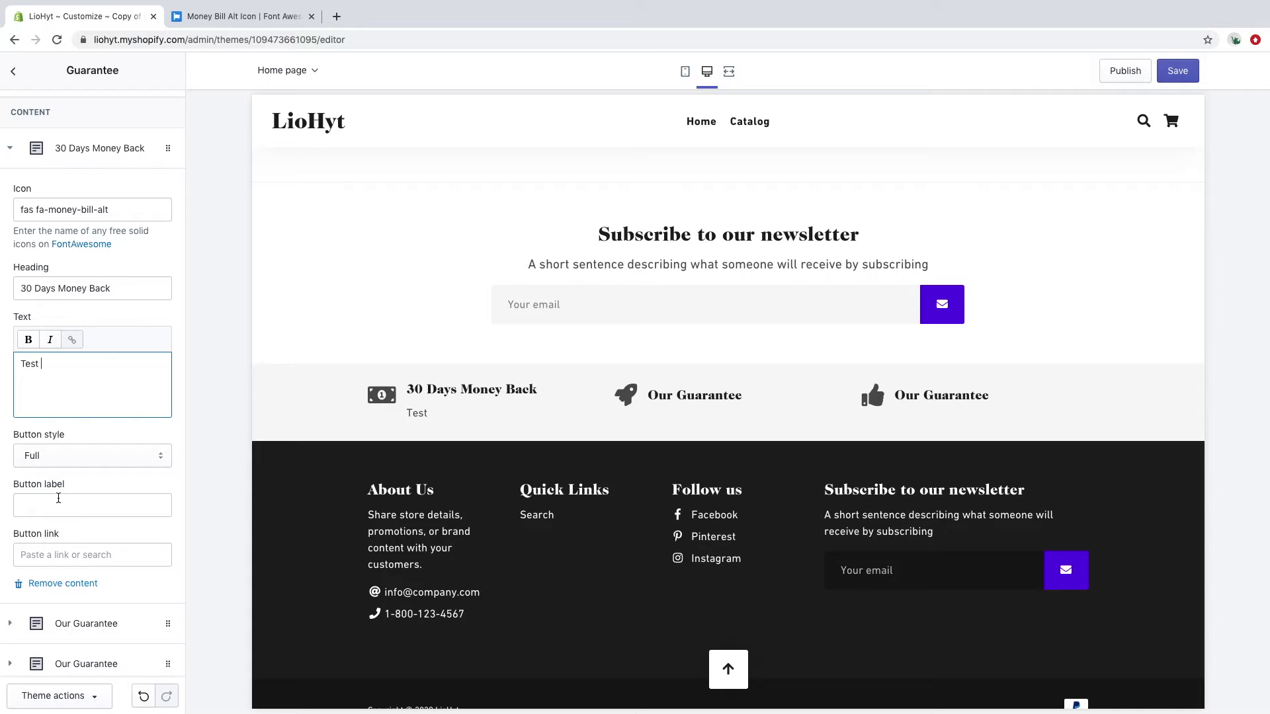
Step: Give the block body text 'Test' and button label 'Refund Policy', leaving the button link unset
{"action": "left_click", "coordinate": [58, 498]}
{"action": "type", "text": "Refund Policy"}
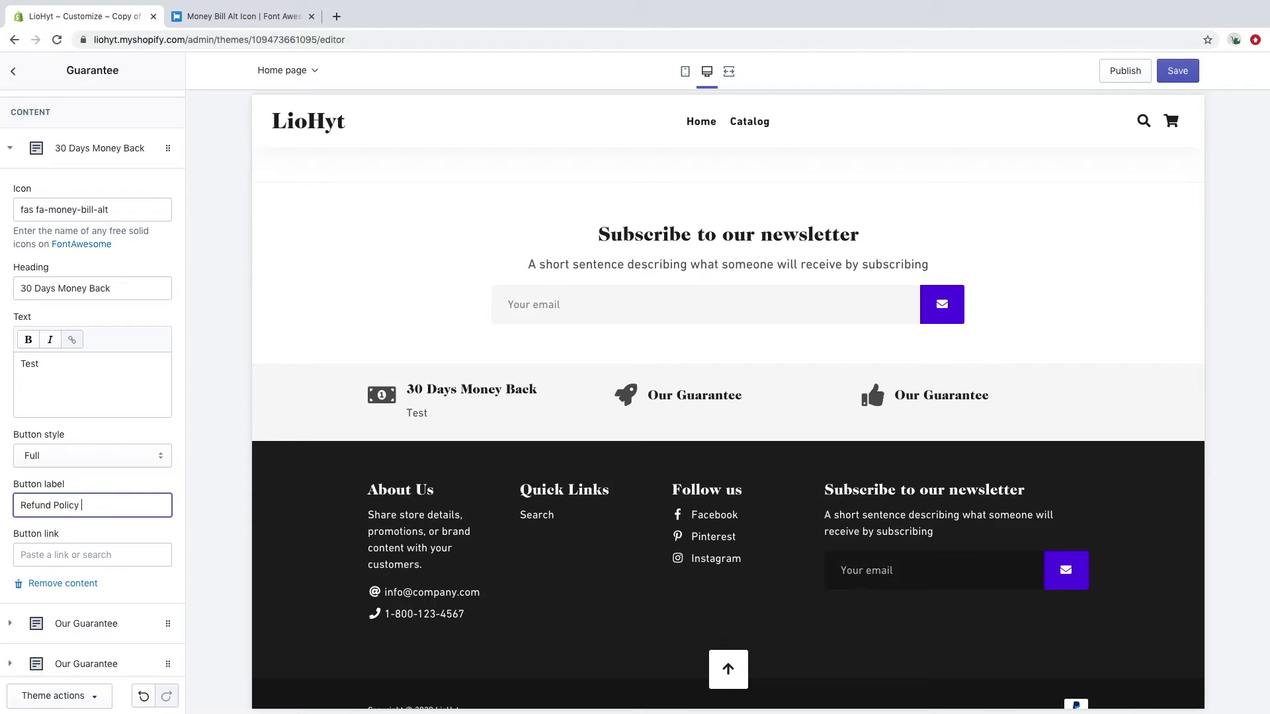
{"action": "left_click", "coordinate": [182, 511]}
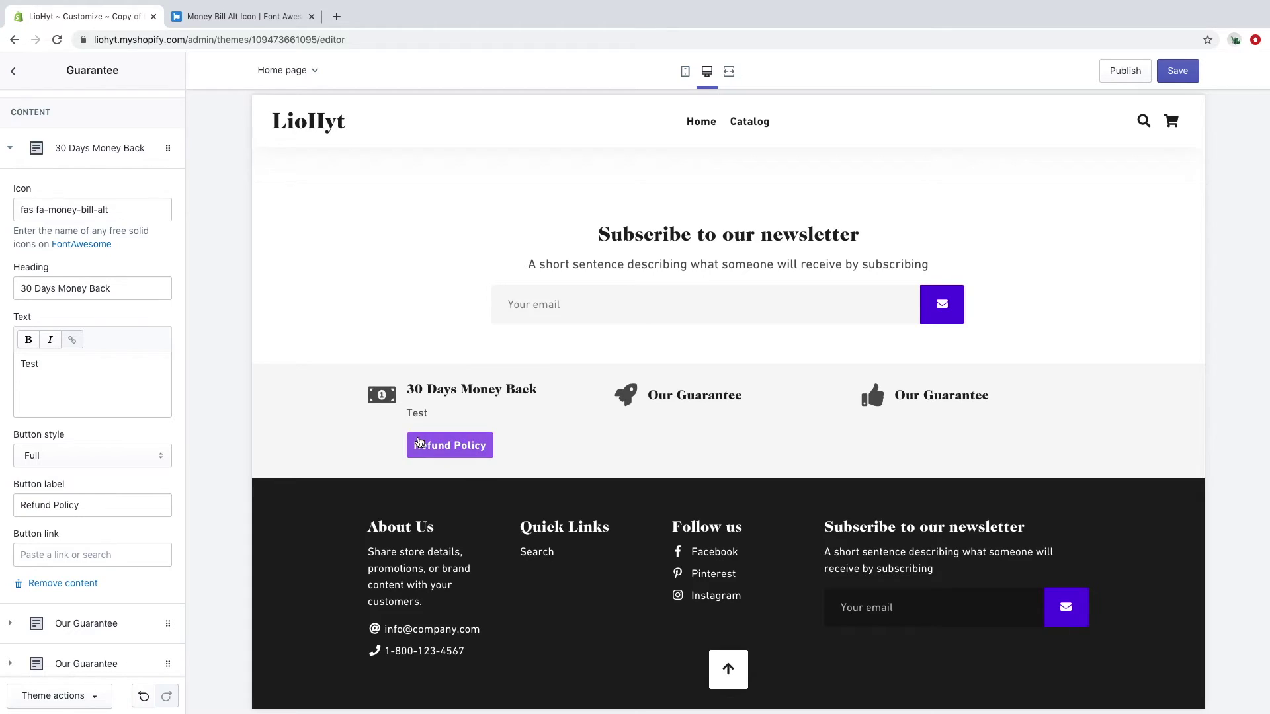
{"action": "scroll", "coordinate": [120, 486], "scroll_direction": "down", "scroll_amount": 1}
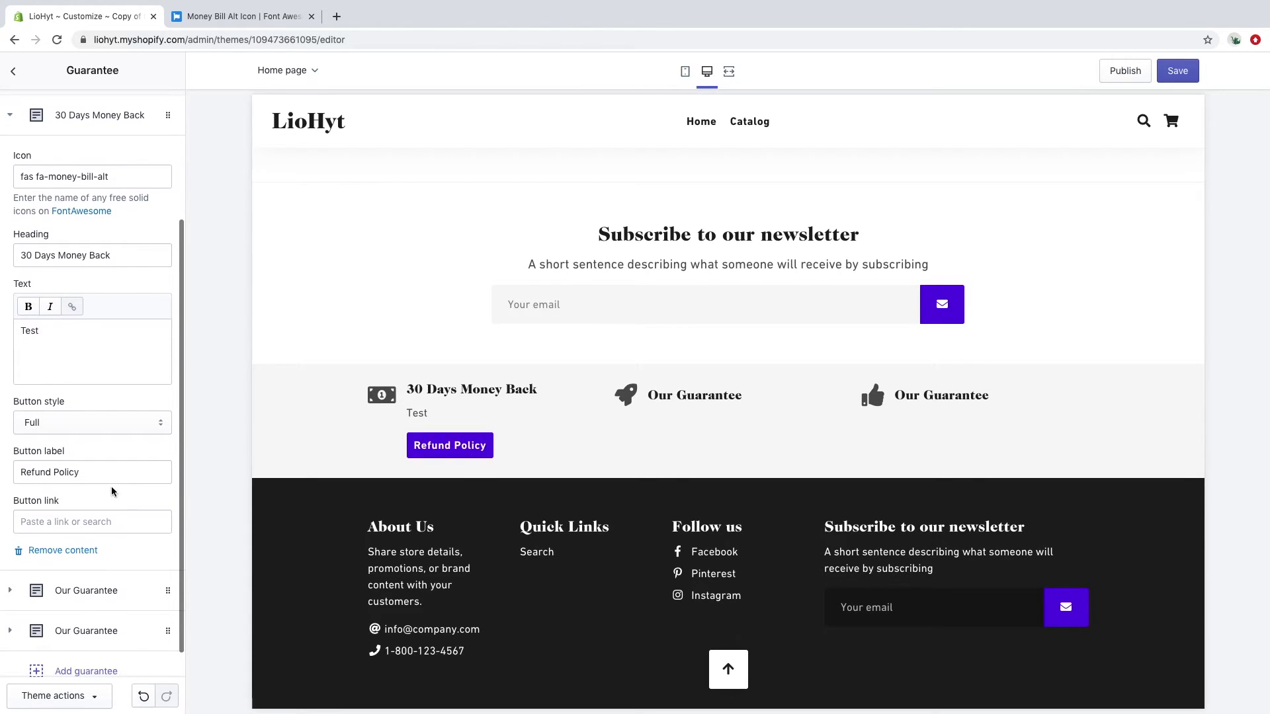
{"action": "left_click", "coordinate": [44, 517]}
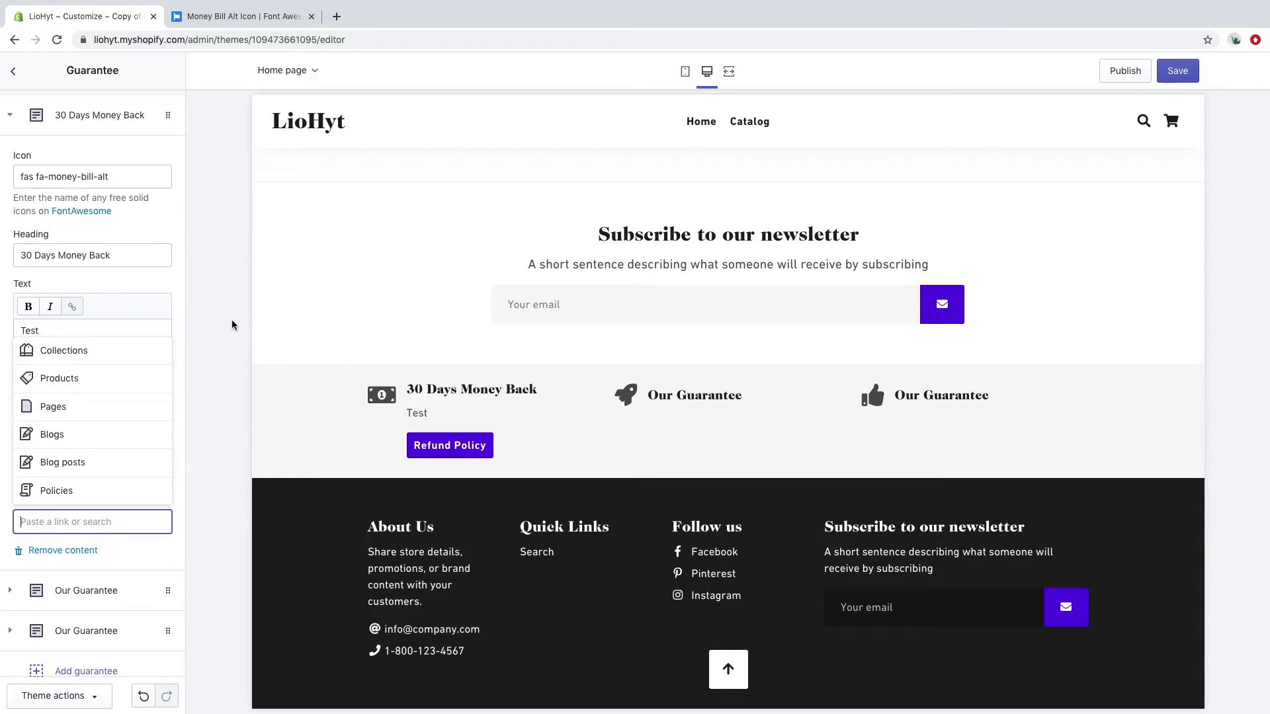
{"action": "left_click", "coordinate": [238, 342]}
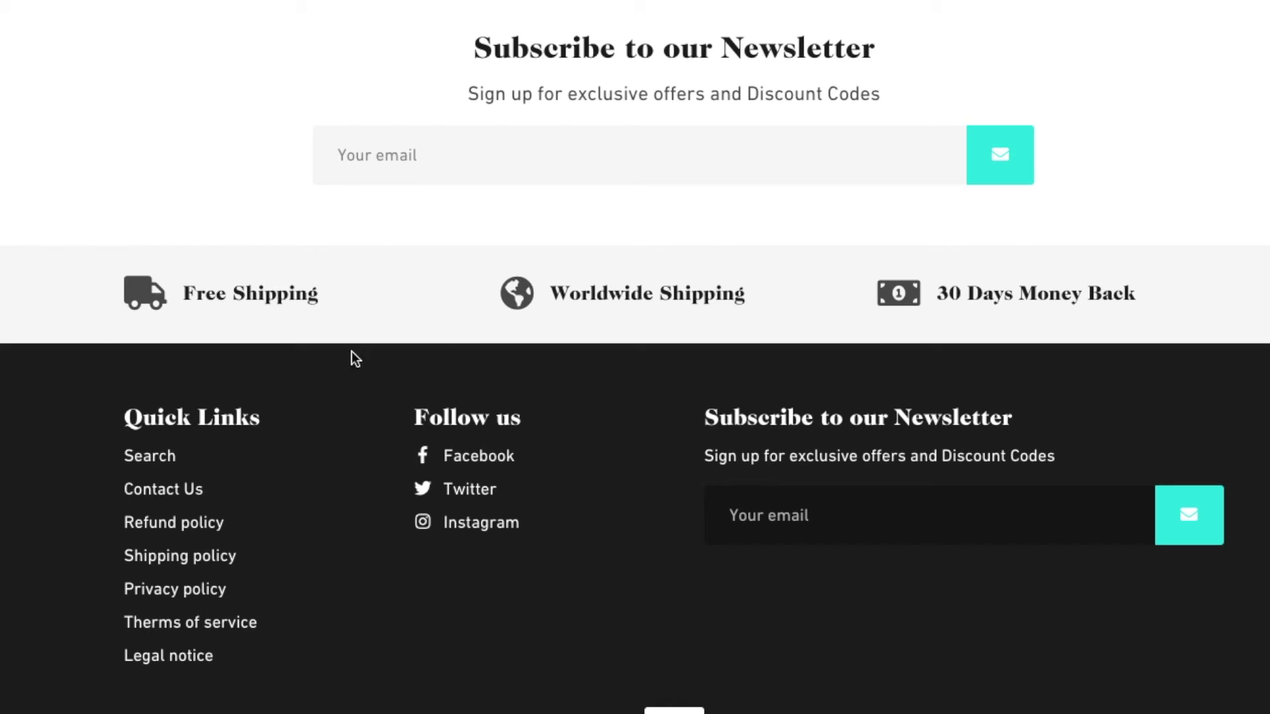
{"action": "scroll", "coordinate": [470, 331], "scroll_direction": "down", "scroll_amount": 1}
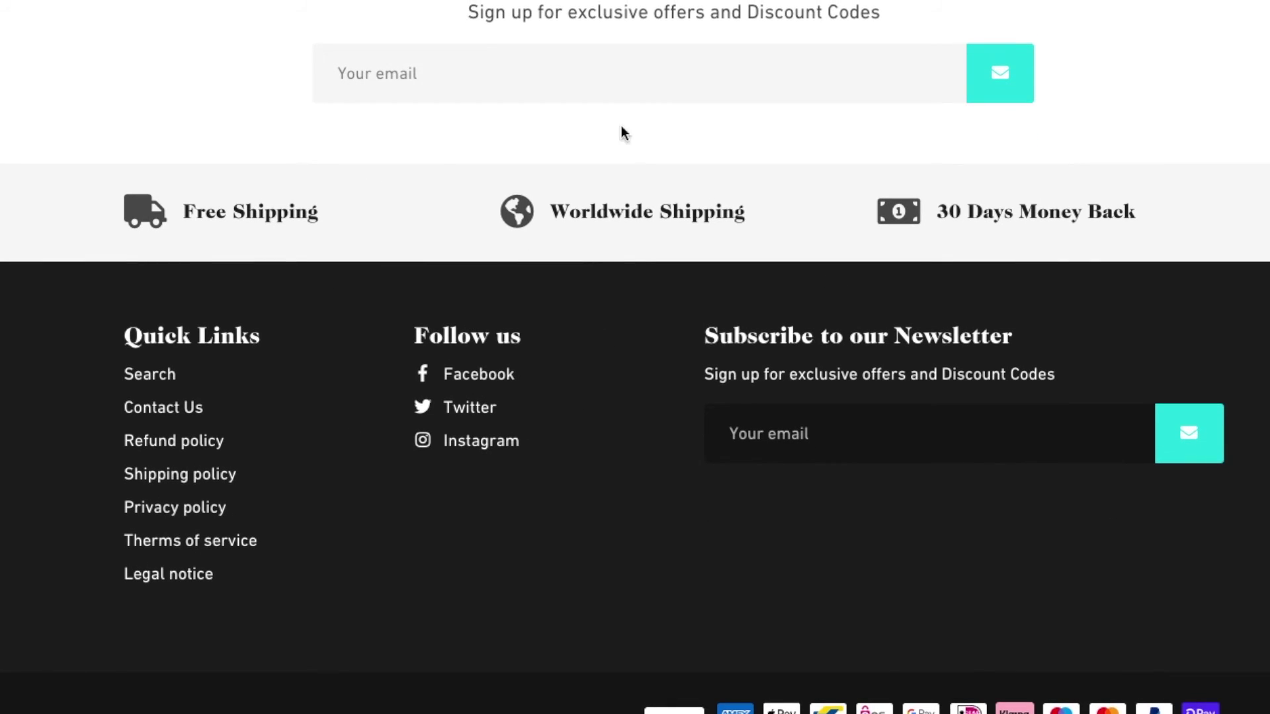